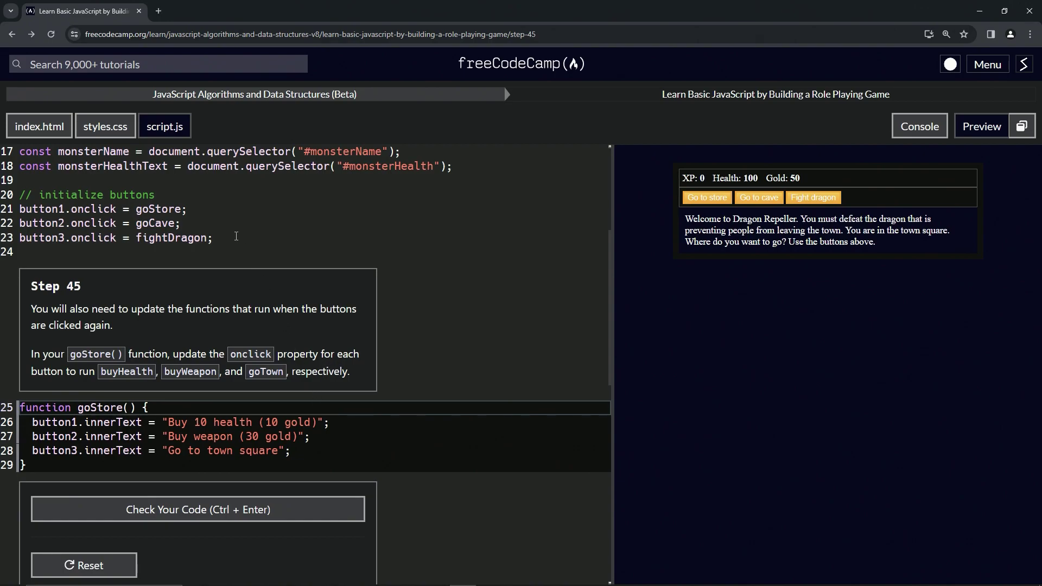
- Copy the three onclick lines from lines 21–23 to the end of goStore, after line 28
drag(214, 238, 213, 194)
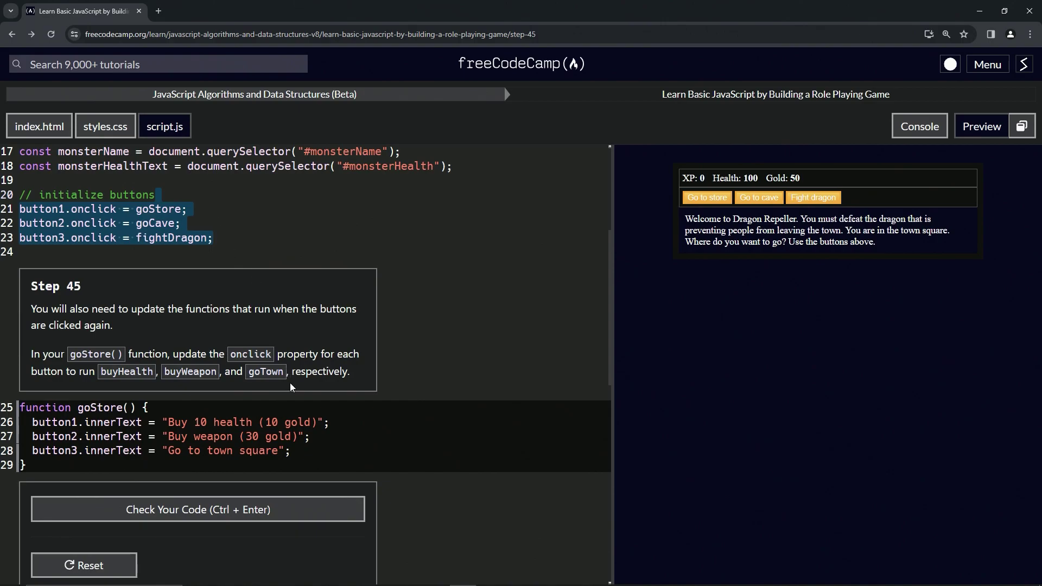
key(ctrl+c)
click(307, 450)
key(ctrl+v)
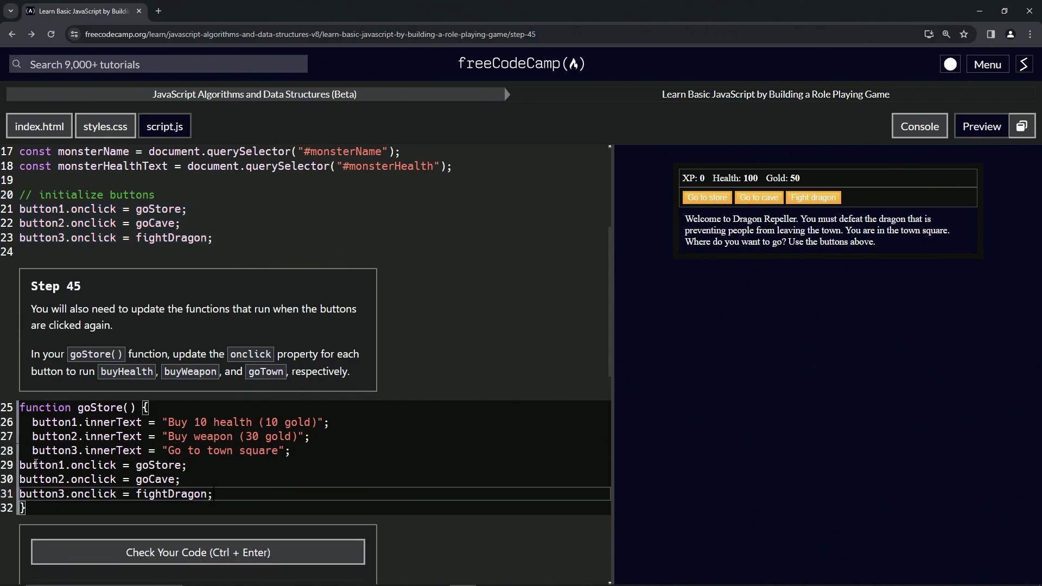
- Indent the pasted onclick lines to match goStore's body
drag(20, 465, 57, 495)
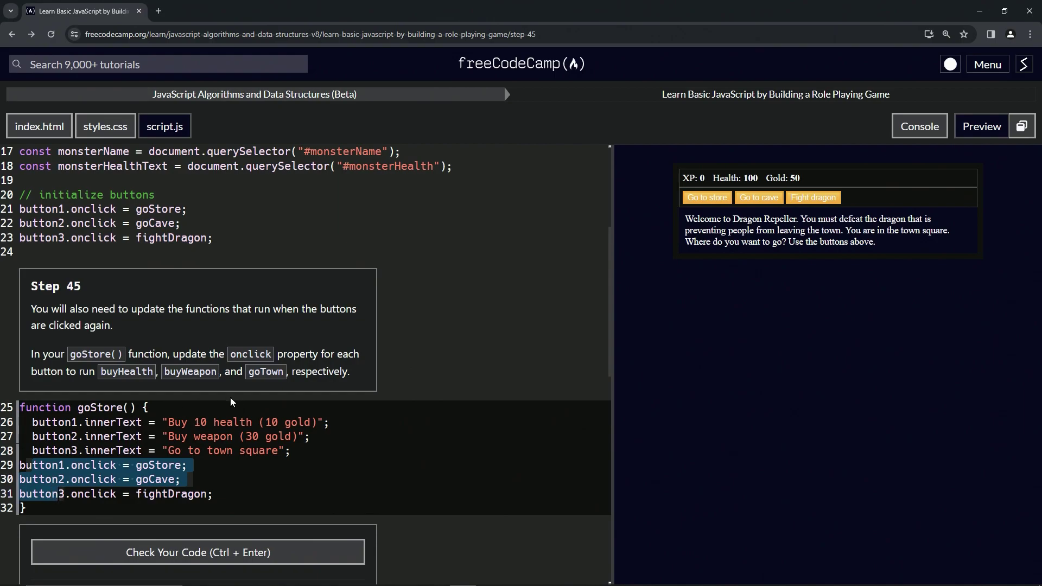
key(Tab)
click(280, 469)
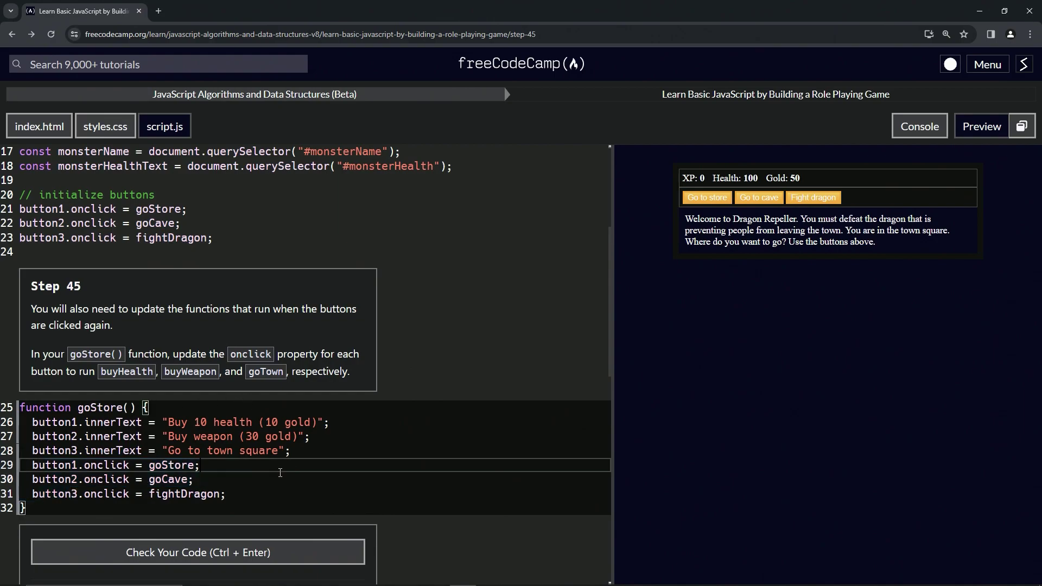
- Replace goStore, goCave and fightDragon on lines 29–31 with buyHealth, buyWeapon and goTown
double_click(171, 465)
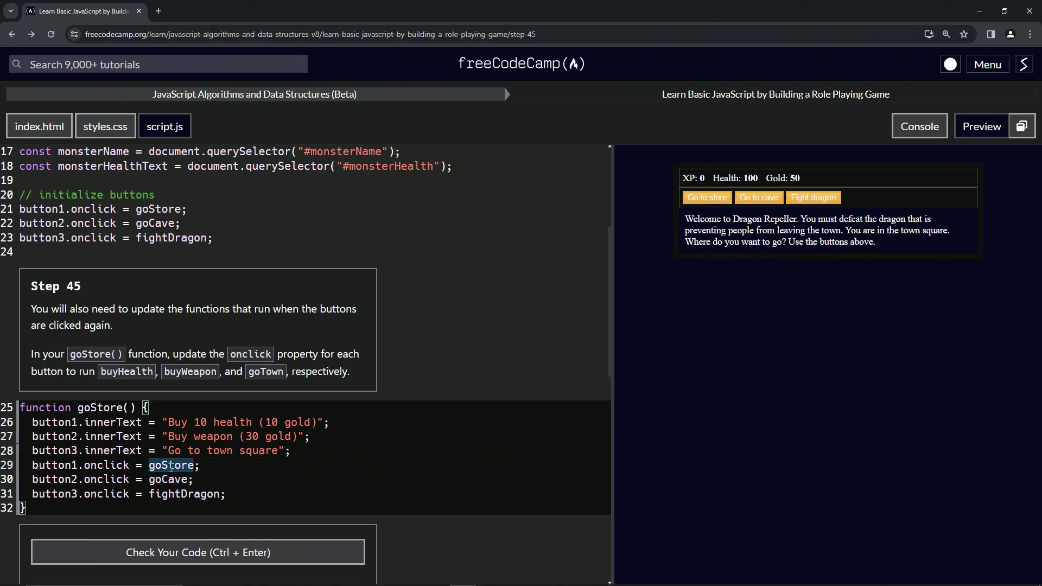
text(buyHealth)
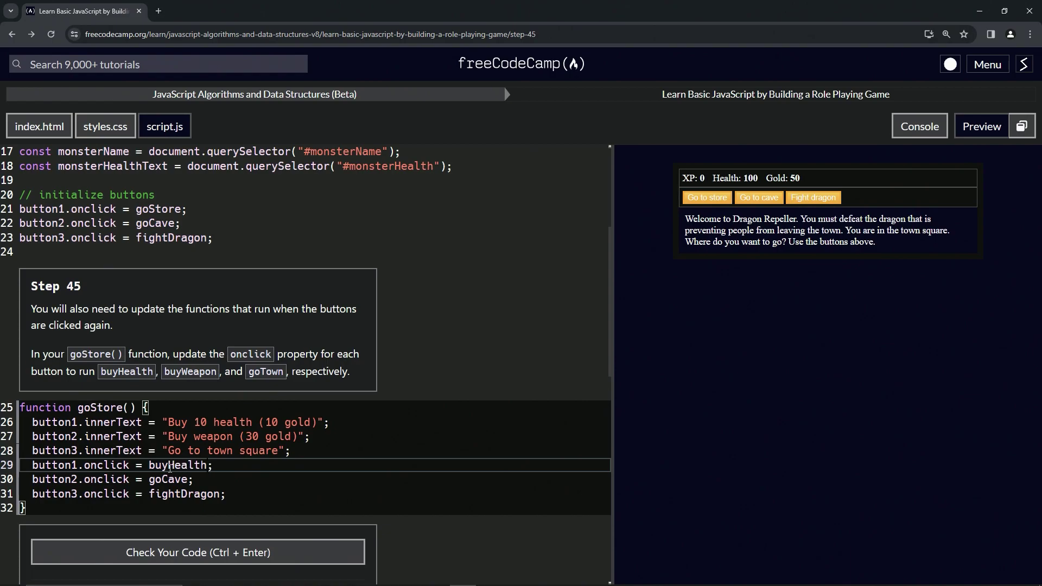
double_click(169, 480)
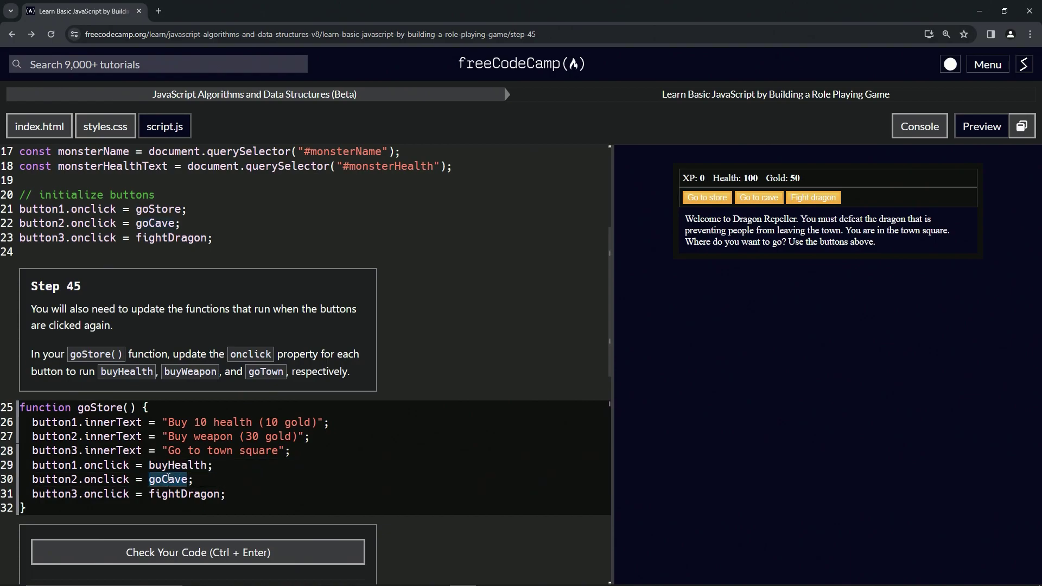
text(buyWea)
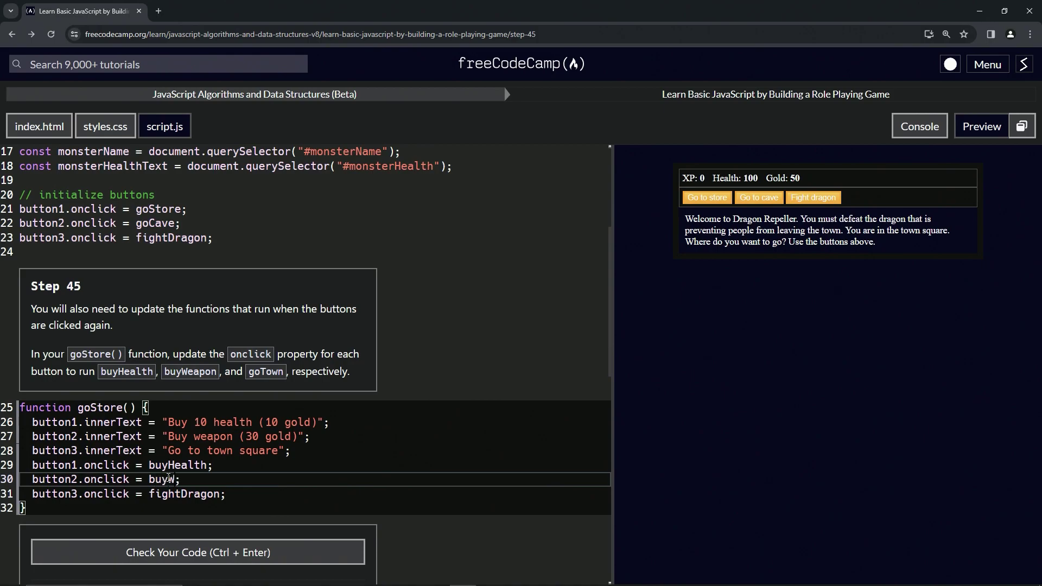
text(pon)
double_click(185, 494)
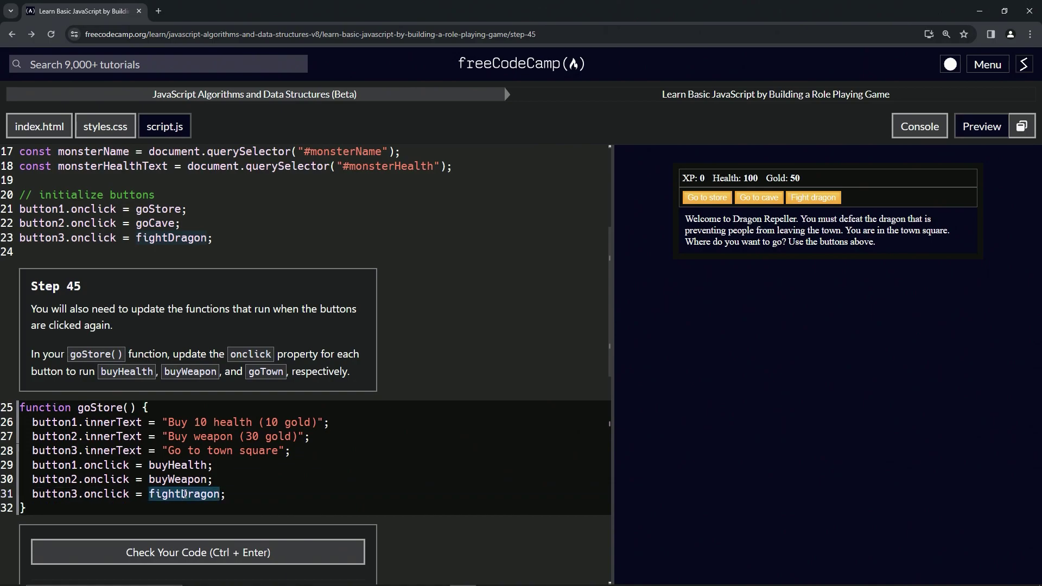
text(goTwo)
key(BackSpace)
key(BackSpace)
text(own)
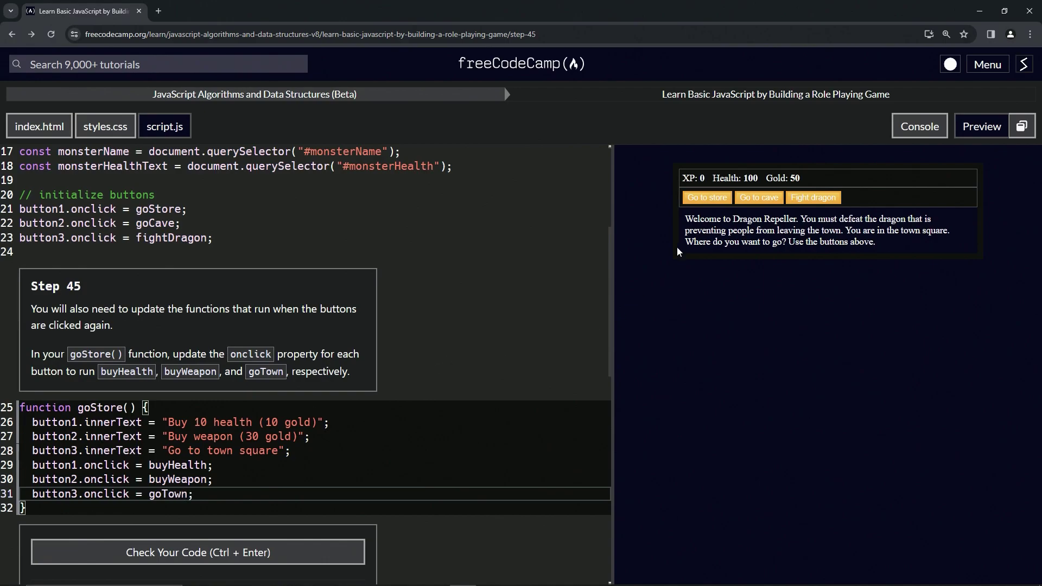
- Show the console, try Go to store in the preview, and run the Step 45 tests
click(918, 127)
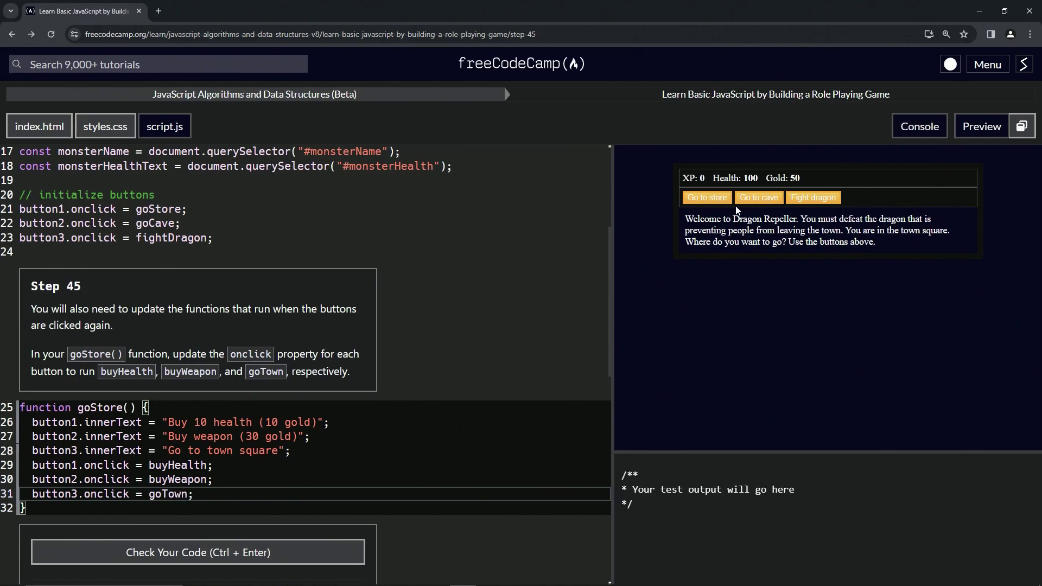
click(708, 197)
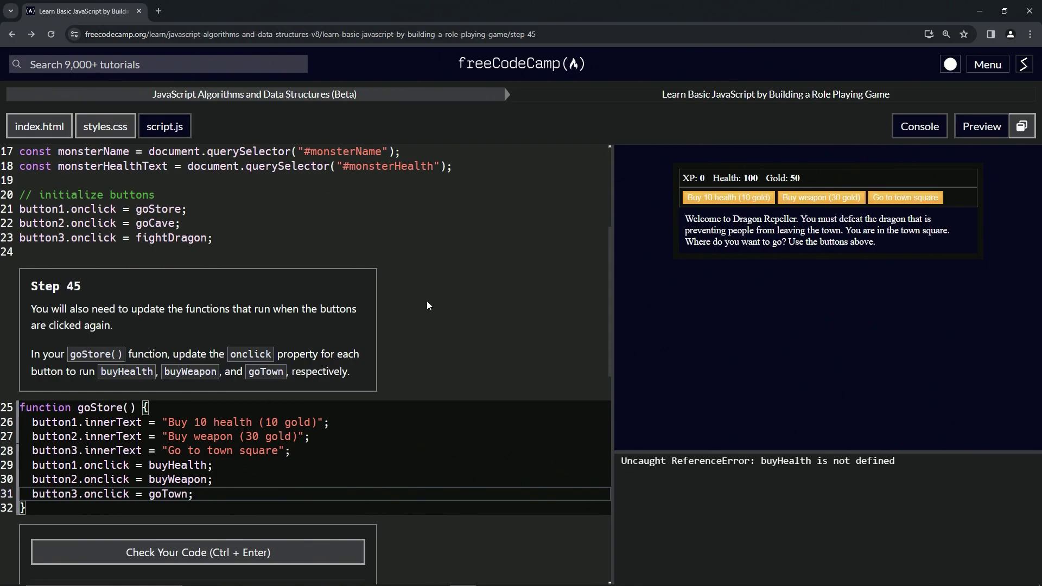
scroll(312, 455, down, 2)
click(244, 492)
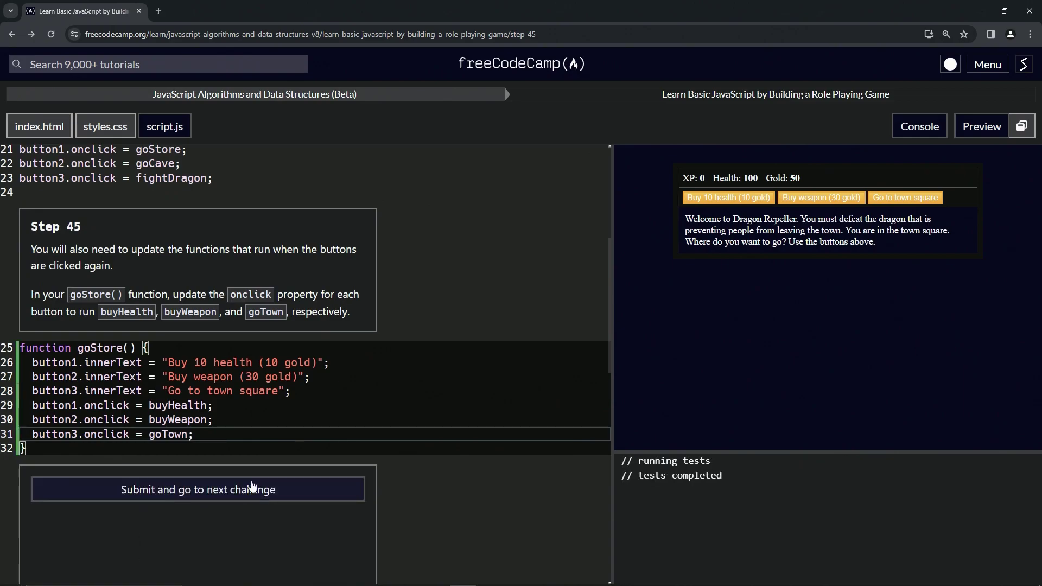
- Submit the passing Step 45 code and continue to Step 46
click(204, 494)
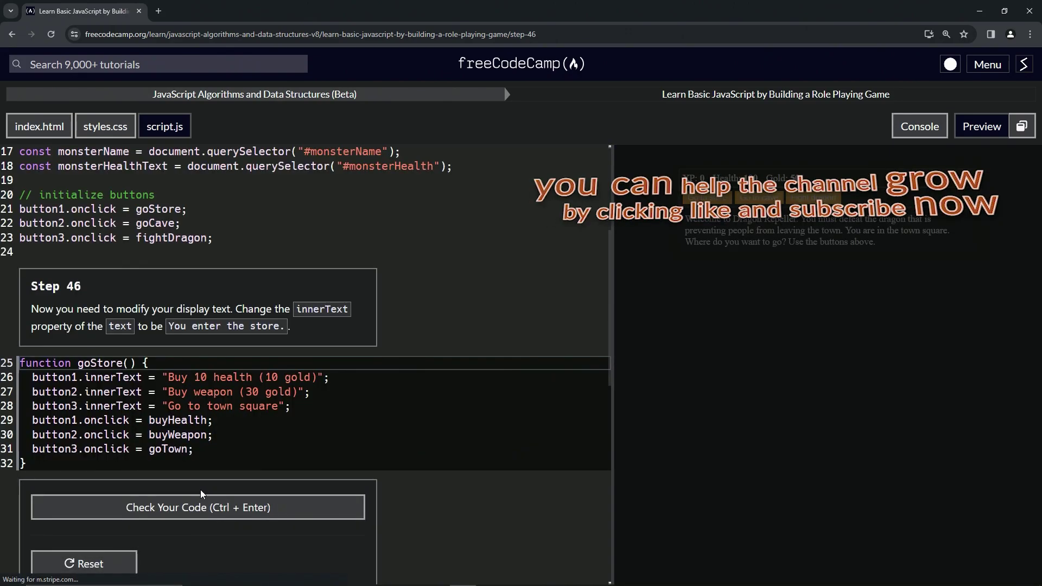